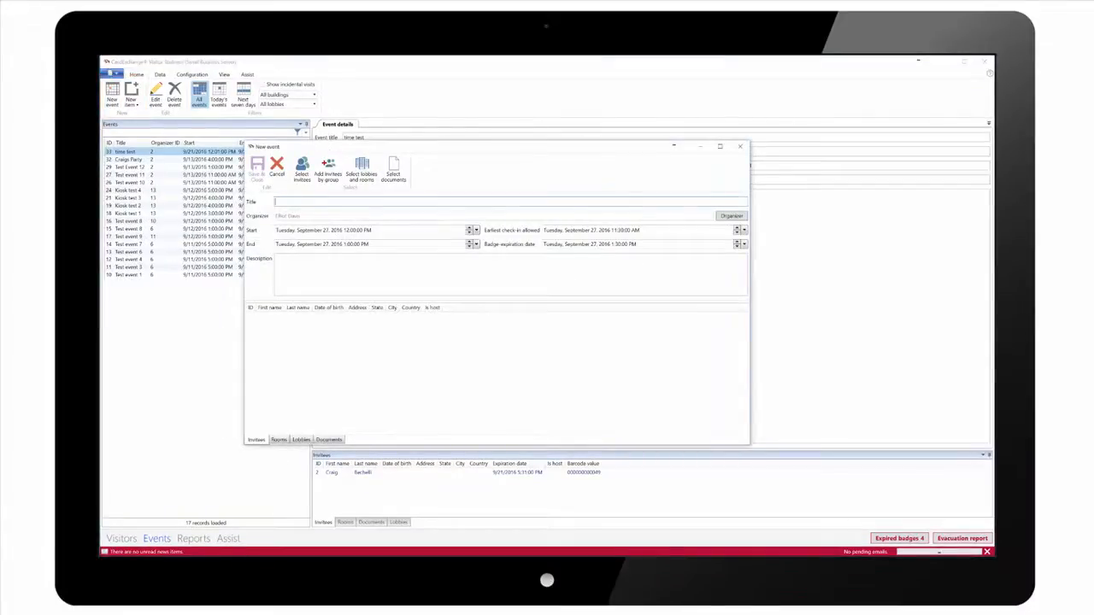
Title the new event "Example Event" and assign the first listed visitor as its organizer.
{"action": "type", "text": "Example Event"}
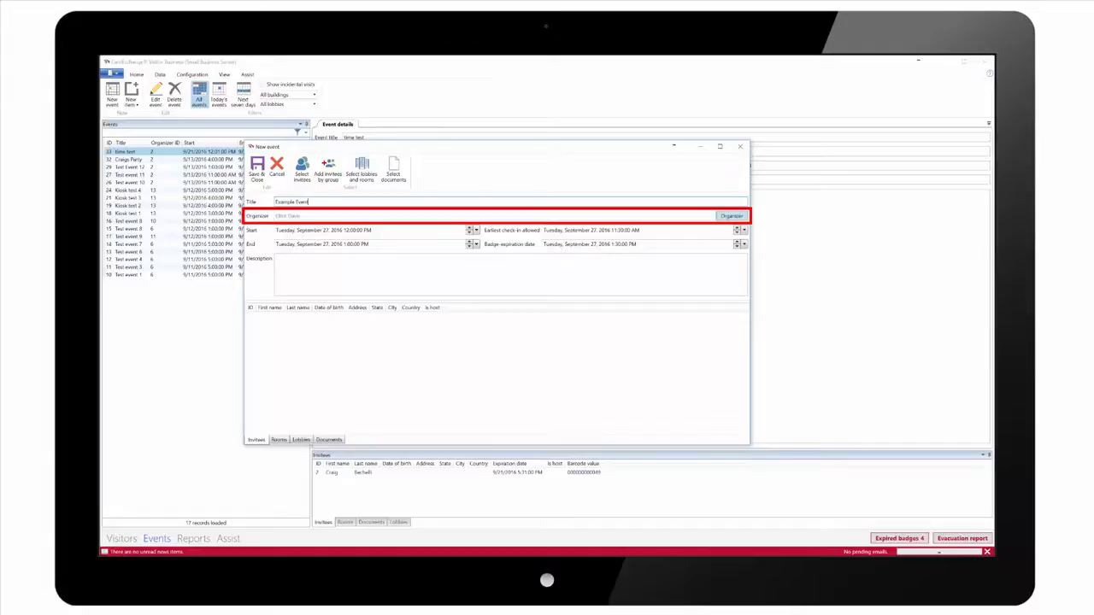
{"action": "left_click", "coordinate": [731, 216]}
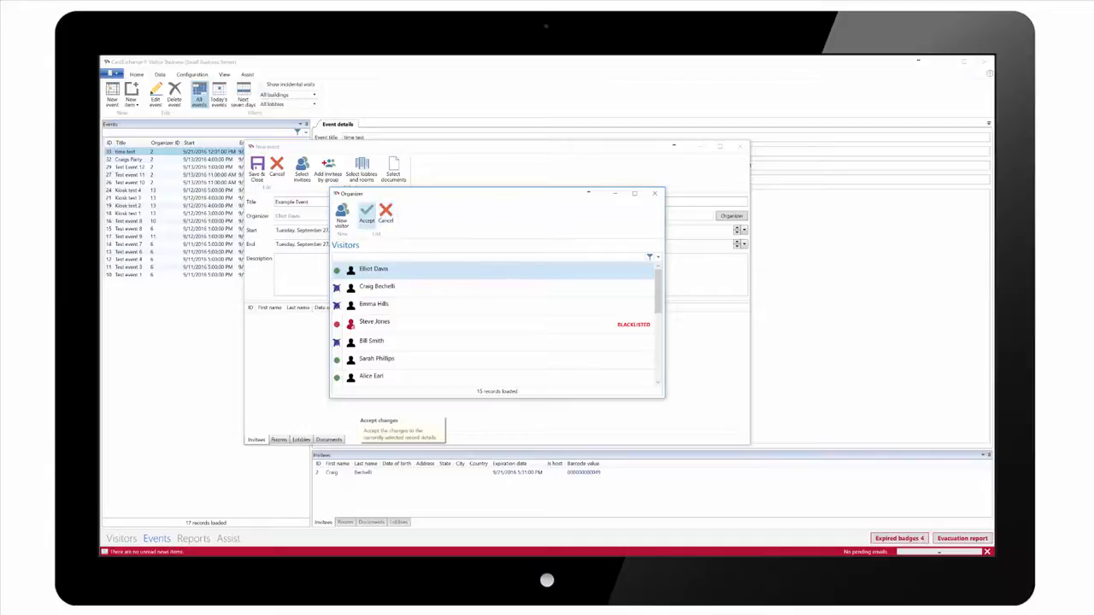
{"action": "left_click", "coordinate": [367, 214]}
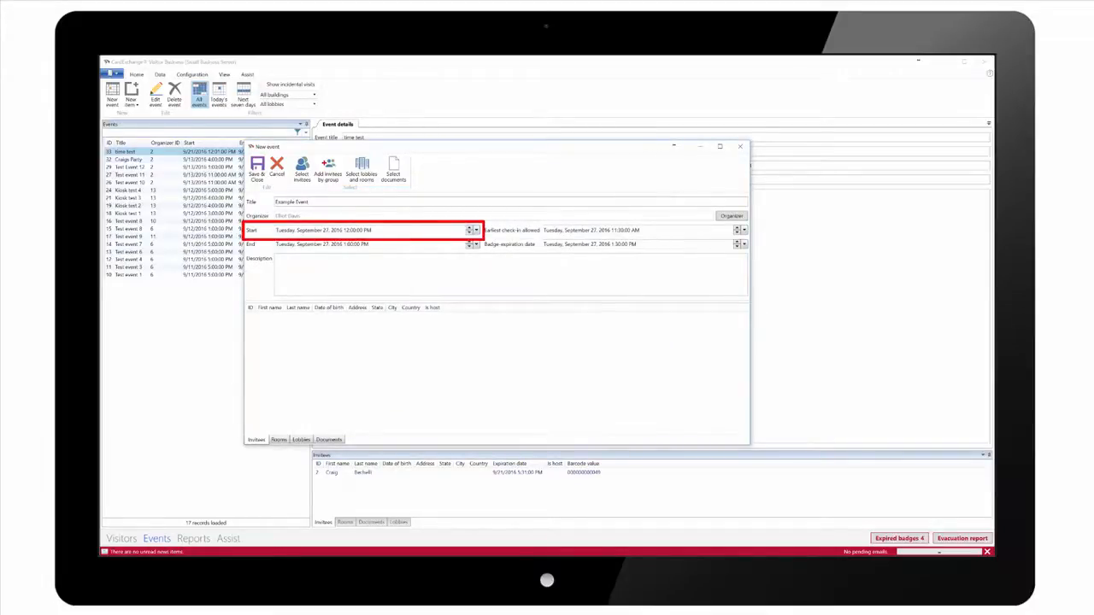
Schedule the event for Tuesday, September 27, 2016, starting at 1:00 PM and ending at 2:00 PM.
{"action": "left_click", "coordinate": [477, 230]}
{"action": "left_click", "coordinate": [373, 314]}
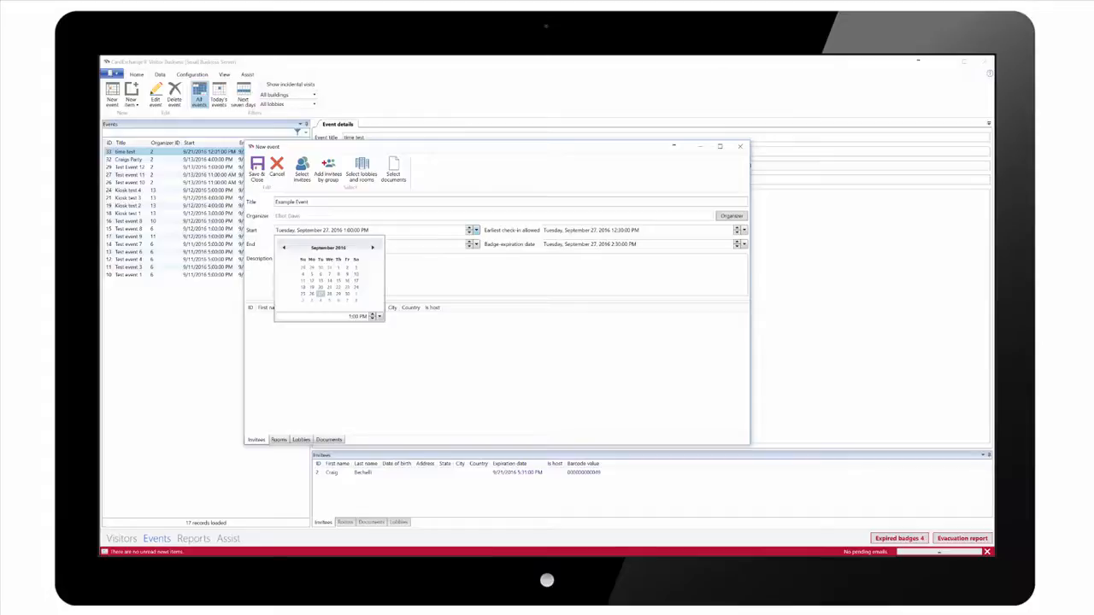
{"action": "left_click", "coordinate": [478, 275]}
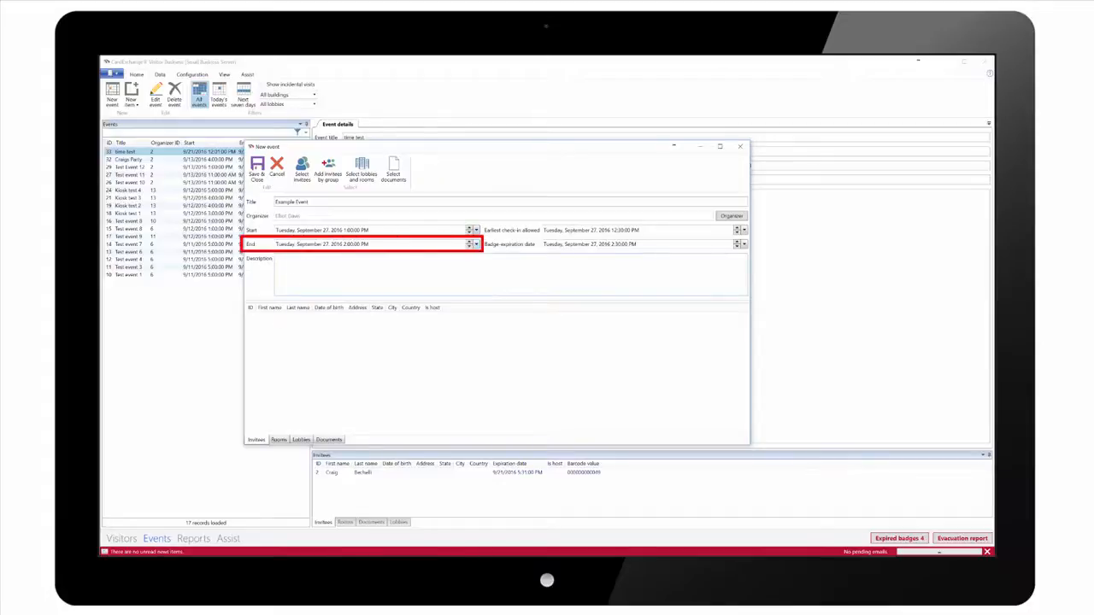
{"action": "left_click", "coordinate": [477, 244]}
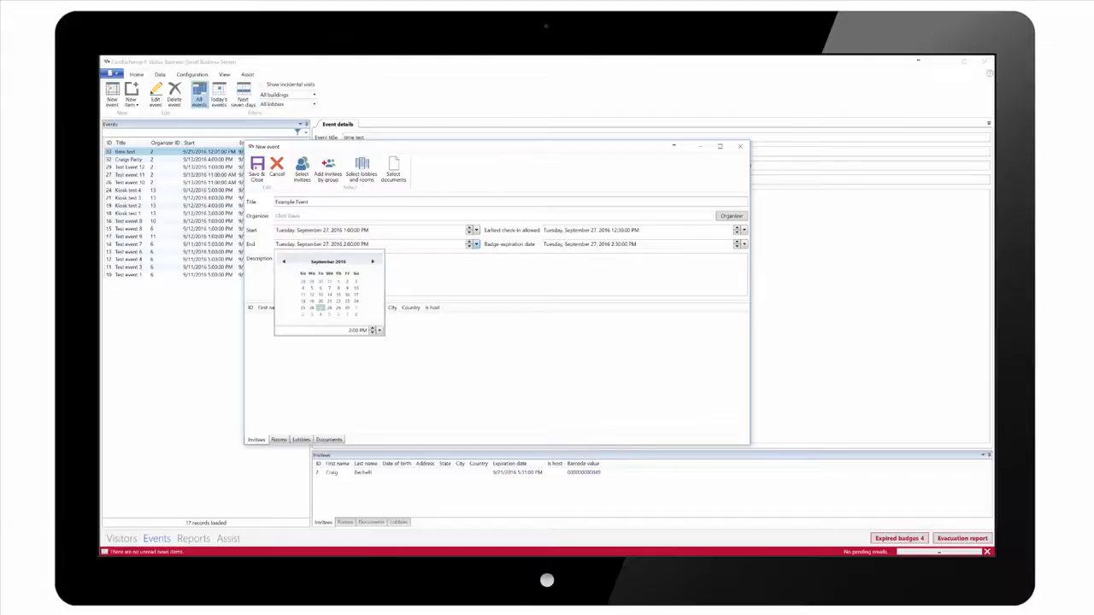
{"action": "left_click", "coordinate": [512, 275]}
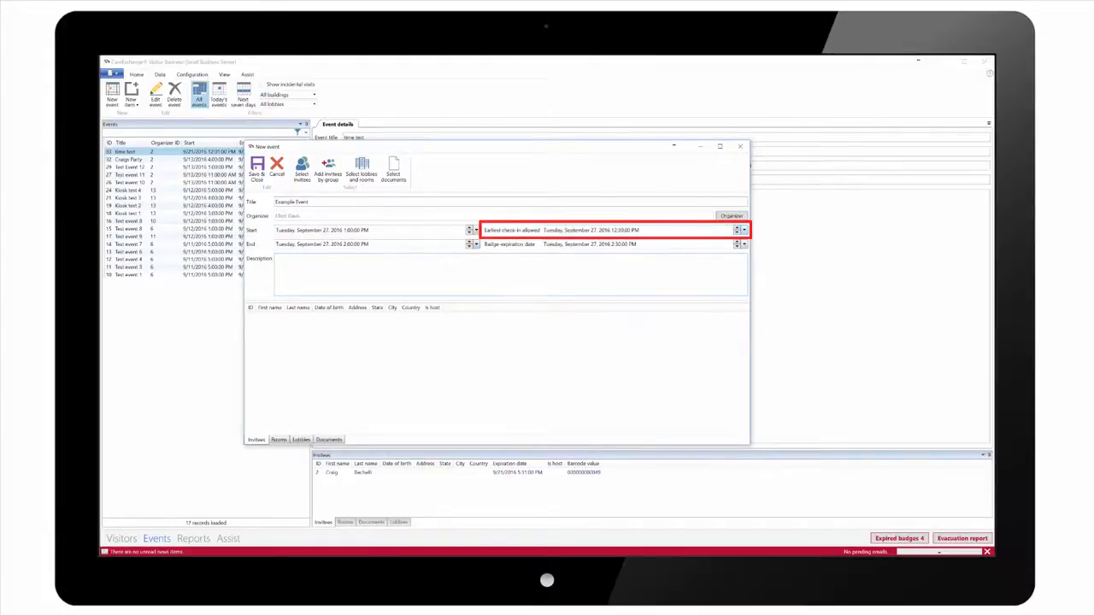
Check the event's earliest allowed check-in time and its badge expiration date.
{"action": "left_click", "coordinate": [745, 230]}
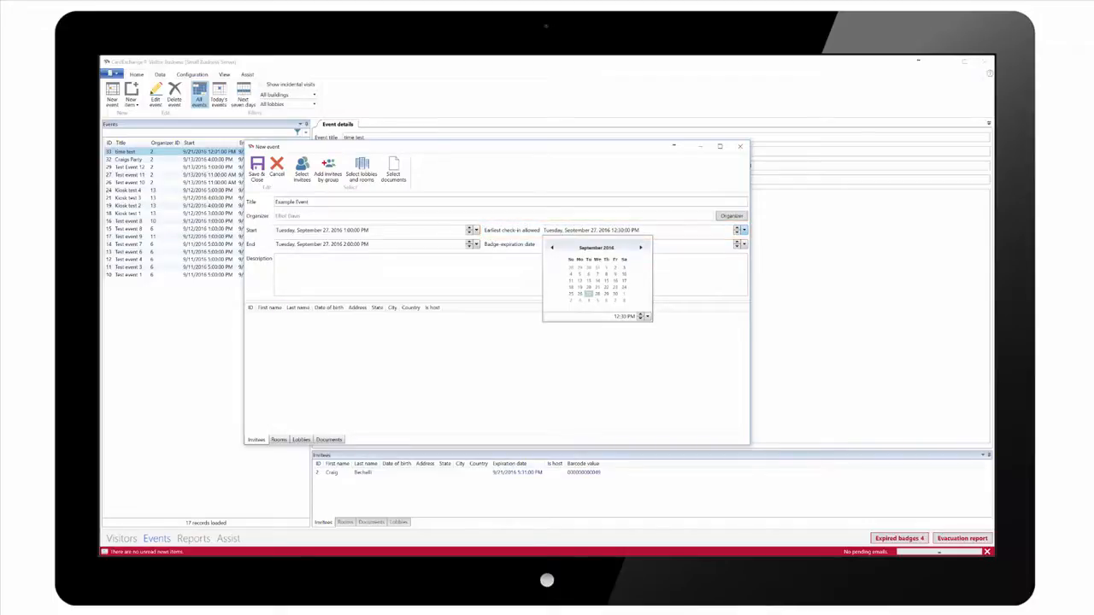
{"action": "left_click", "coordinate": [512, 275]}
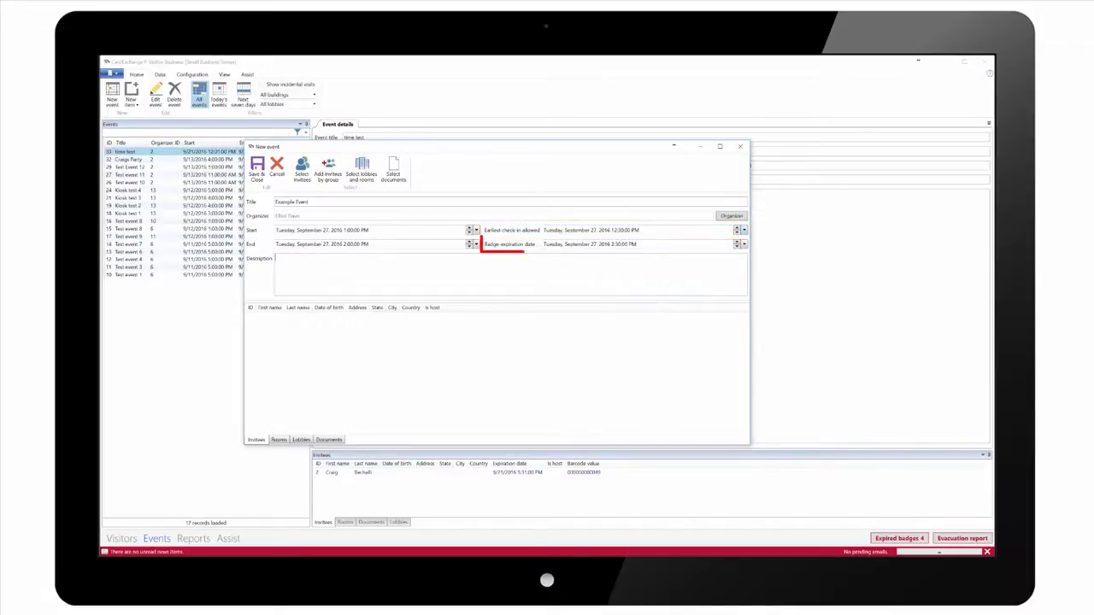
{"action": "left_click", "coordinate": [744, 244]}
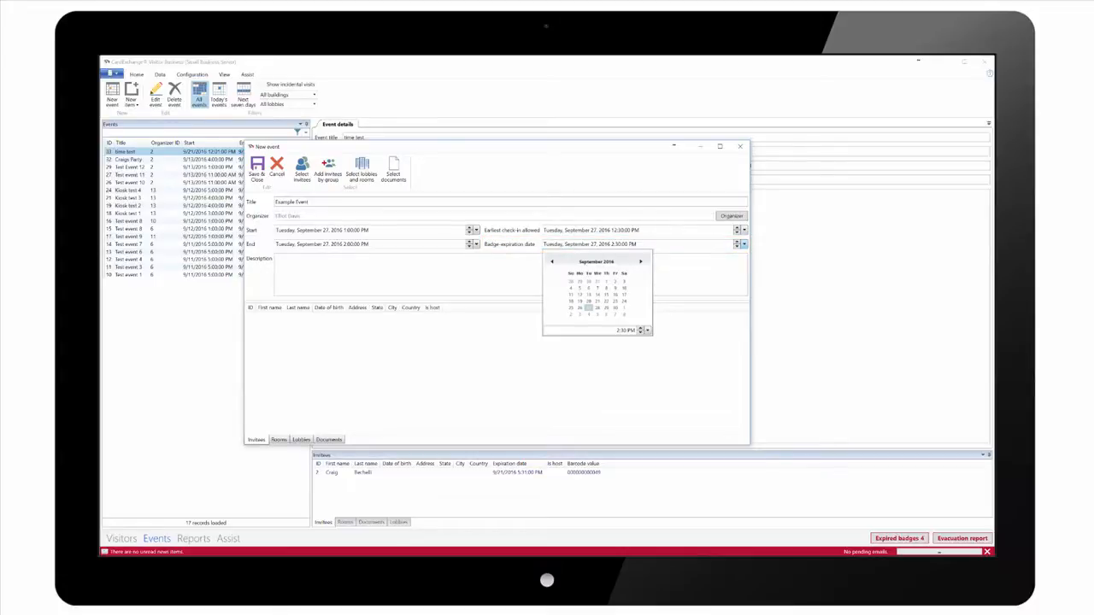
Enter "Training Example Event" as the event's description.
{"action": "left_click", "coordinate": [504, 275]}
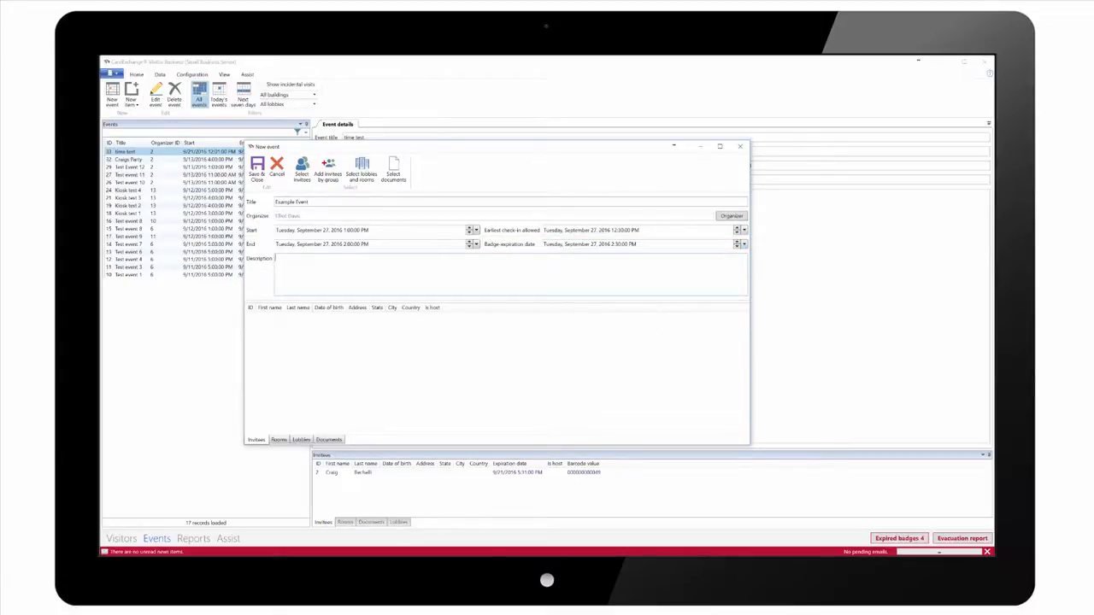
{"action": "type", "text": "Training Example"}
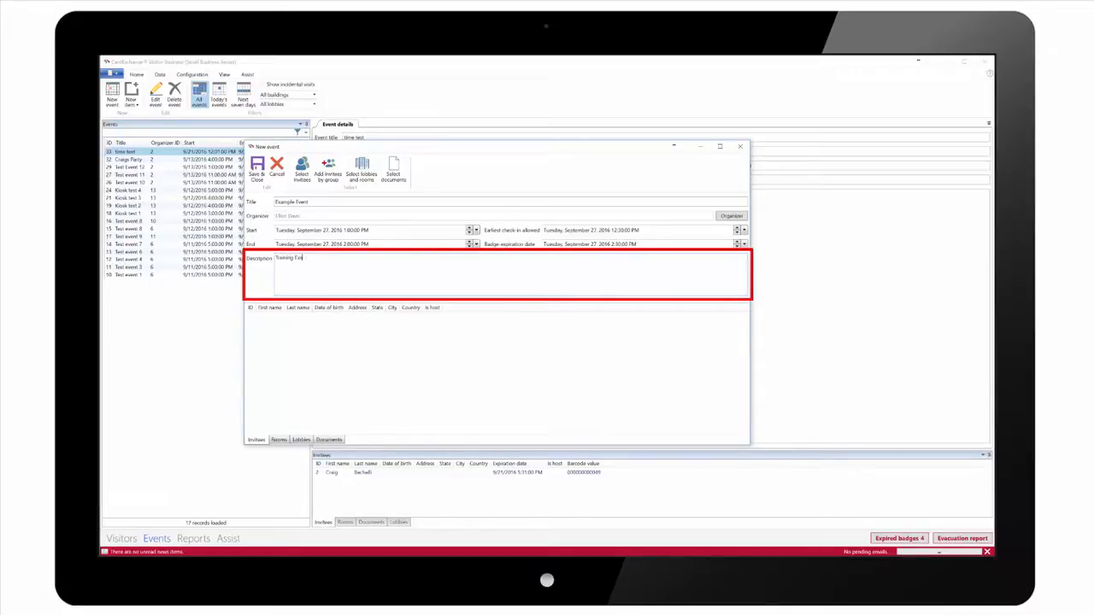
{"action": "type", "text": " Event"}
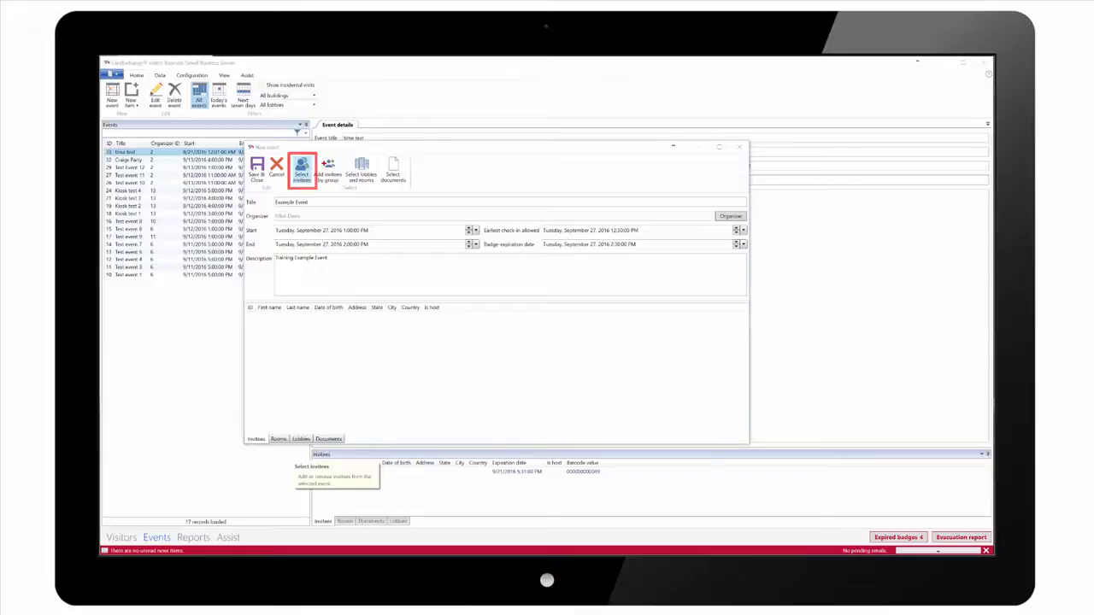
Add the sixth visitor in the visitor list to the event as an individual invitee.
{"action": "left_click", "coordinate": [301, 170]}
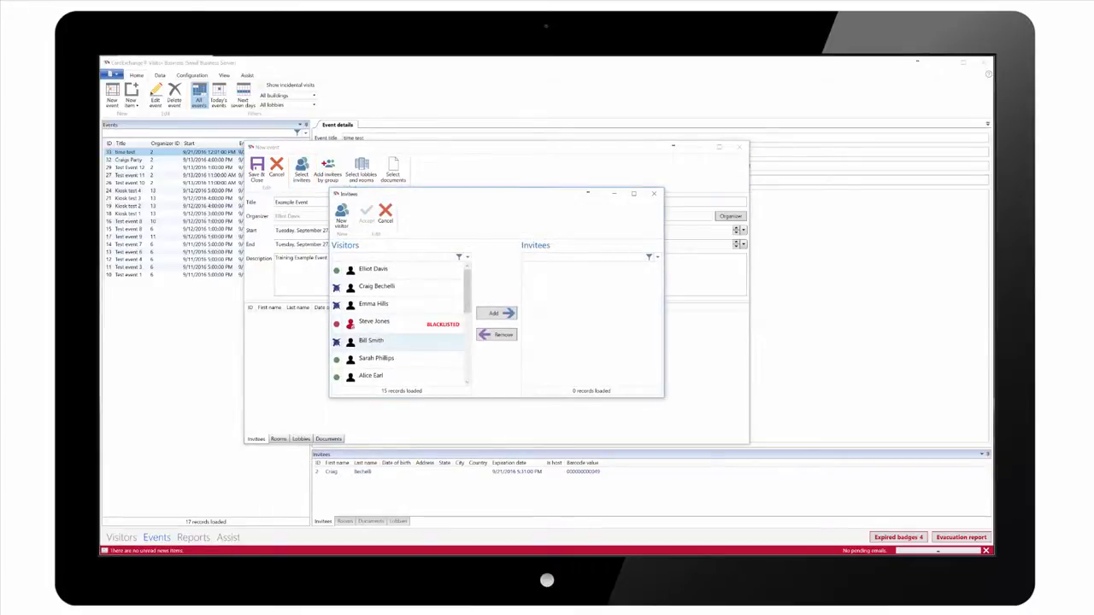
{"action": "left_click", "coordinate": [398, 360]}
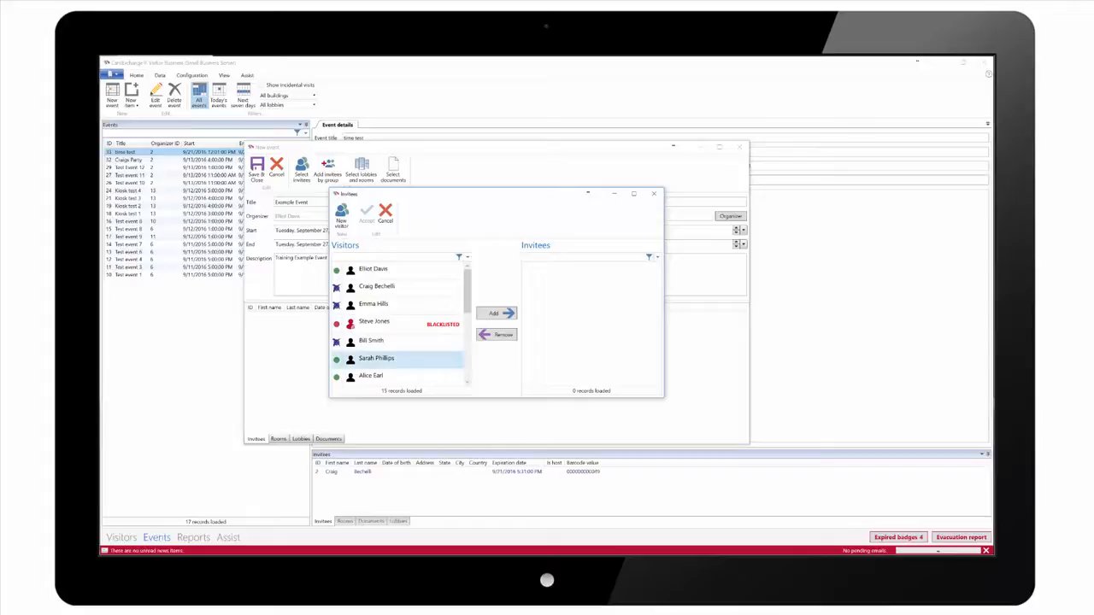
{"action": "left_click", "coordinate": [496, 314]}
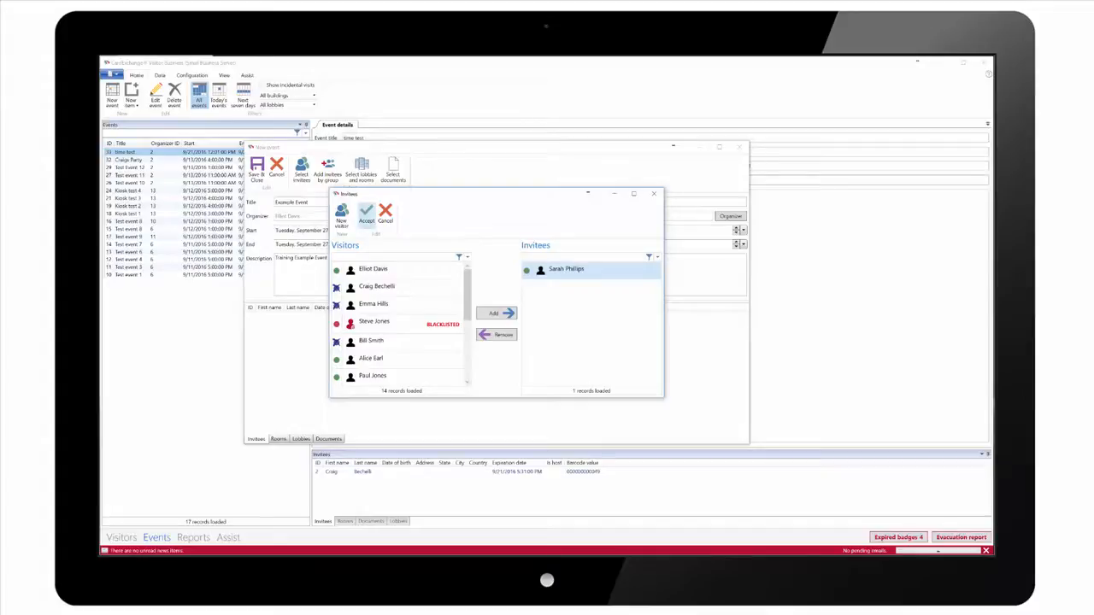
{"action": "left_click", "coordinate": [366, 215]}
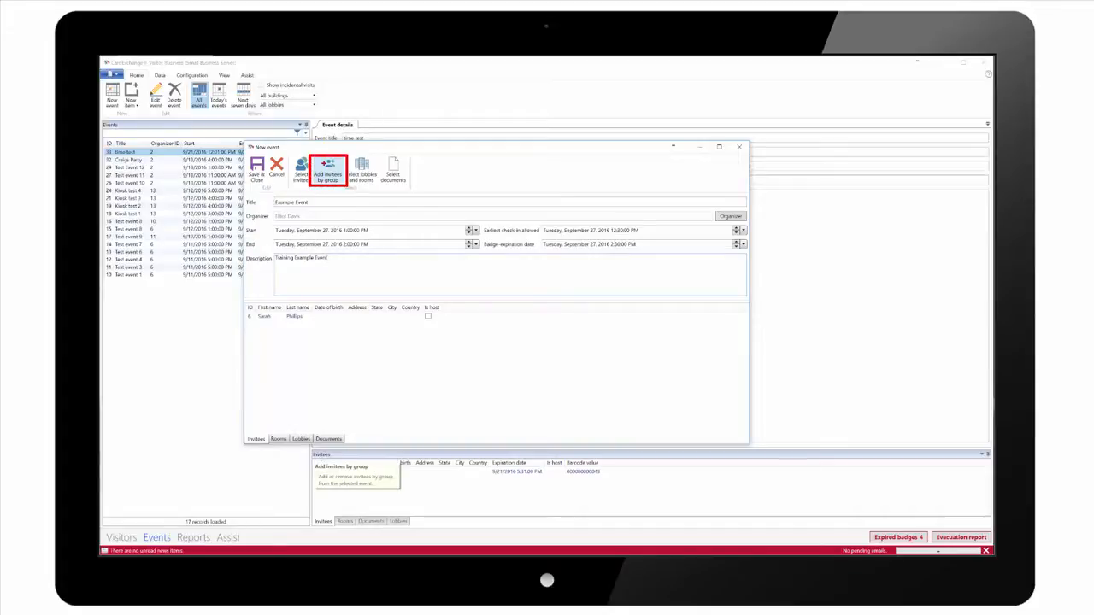
Invite the whole Employee group to the event.
{"action": "left_click", "coordinate": [327, 171]}
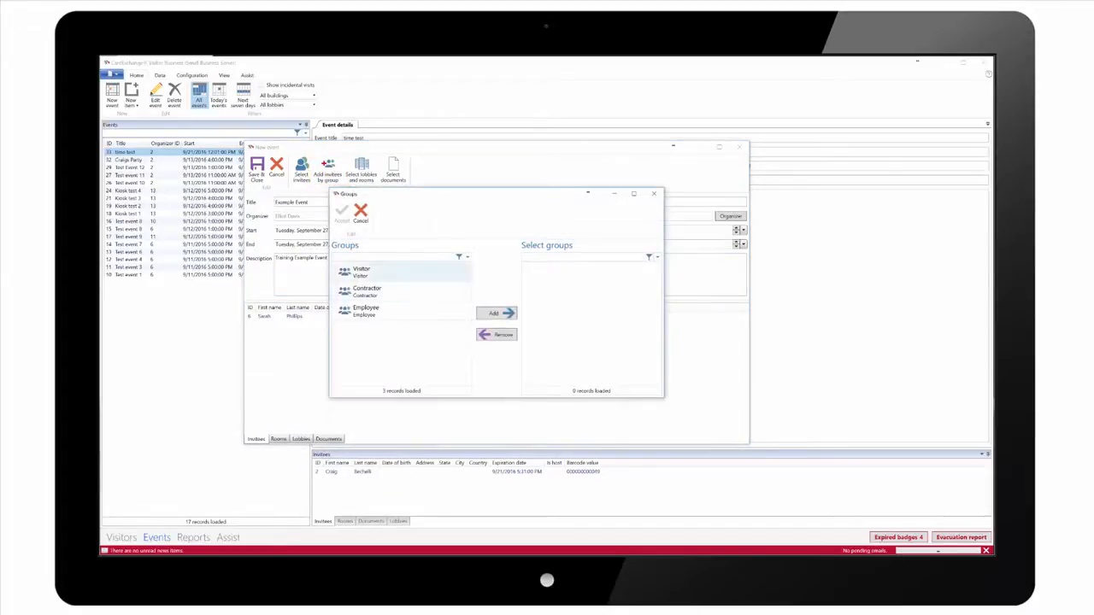
{"action": "left_click", "coordinate": [385, 311]}
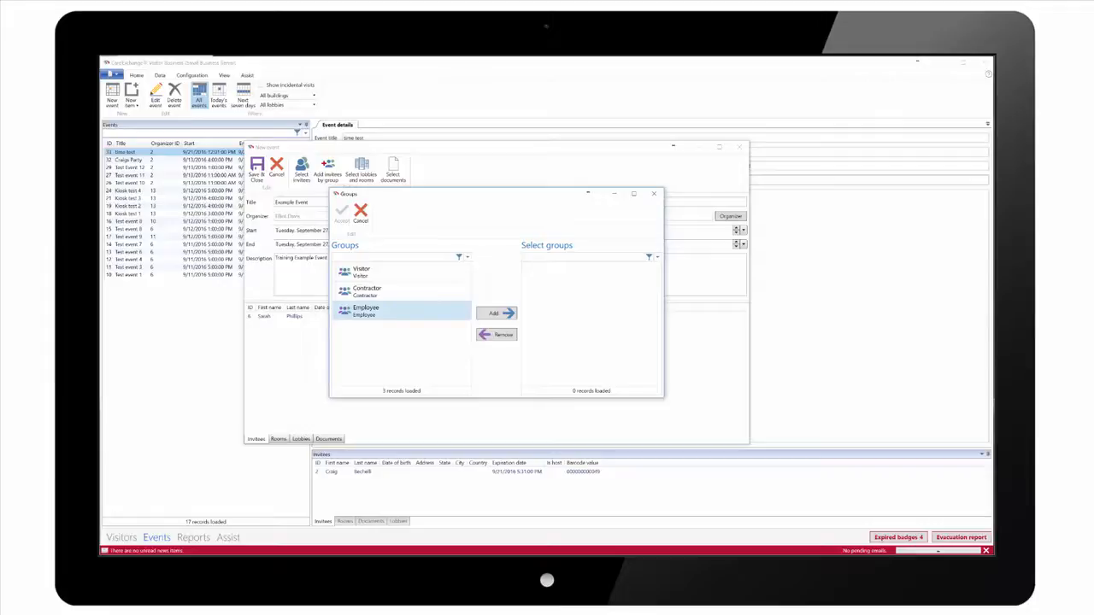
{"action": "left_click", "coordinate": [497, 314]}
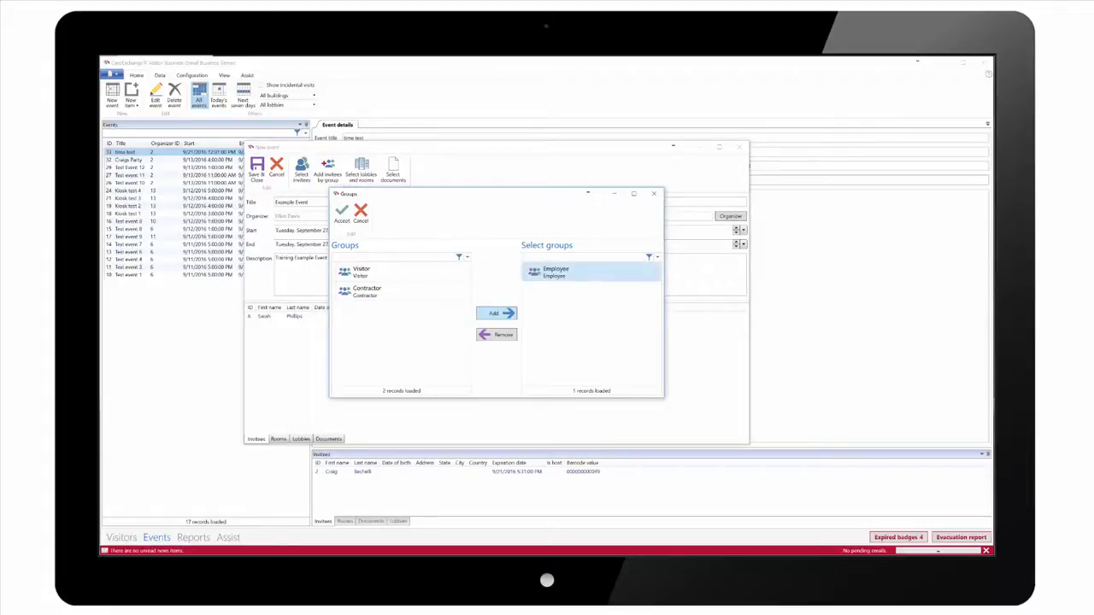
{"action": "left_click", "coordinate": [342, 213]}
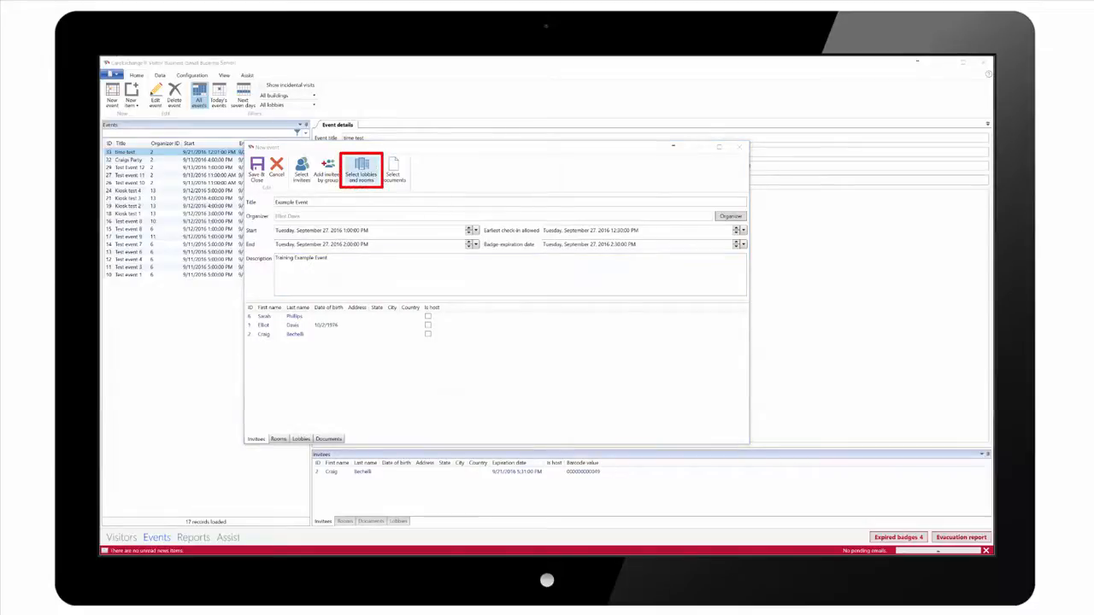
Assign Rooms 1B, 1C and 1D in Building 1, together with Lobby 1A, to the event.
{"action": "left_click", "coordinate": [361, 169]}
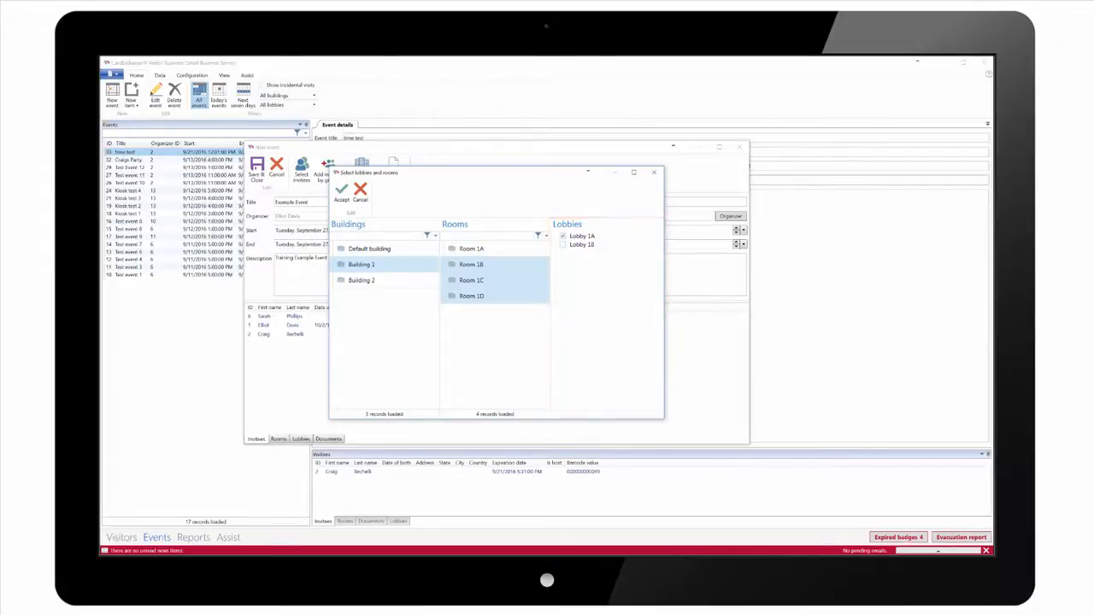
{"action": "left_click", "coordinate": [341, 192]}
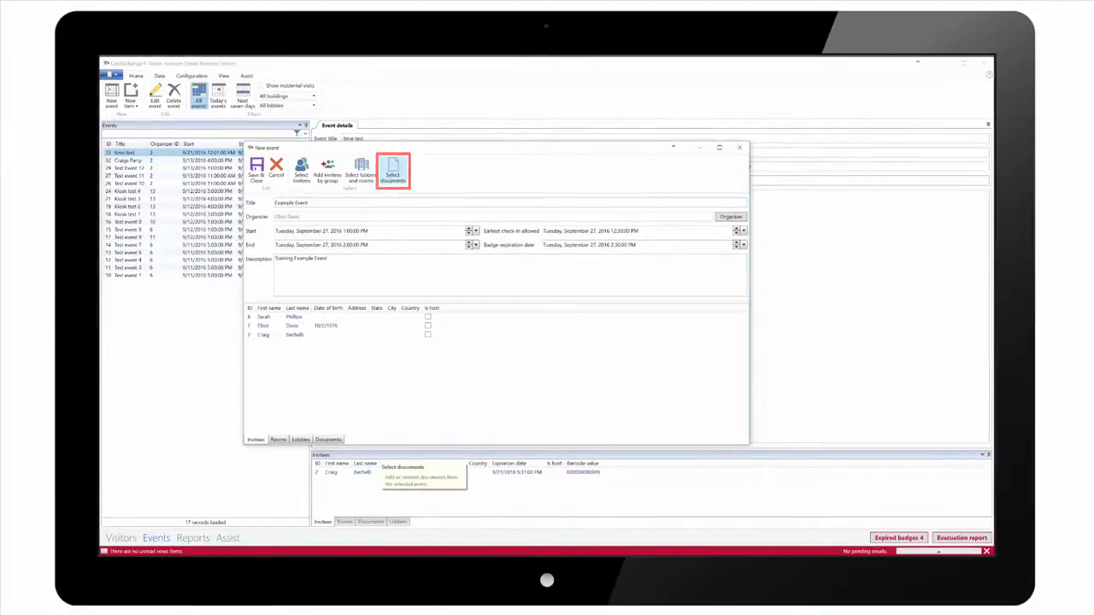
Attach the Visitor Policy document to the event.
{"action": "left_click", "coordinate": [393, 170]}
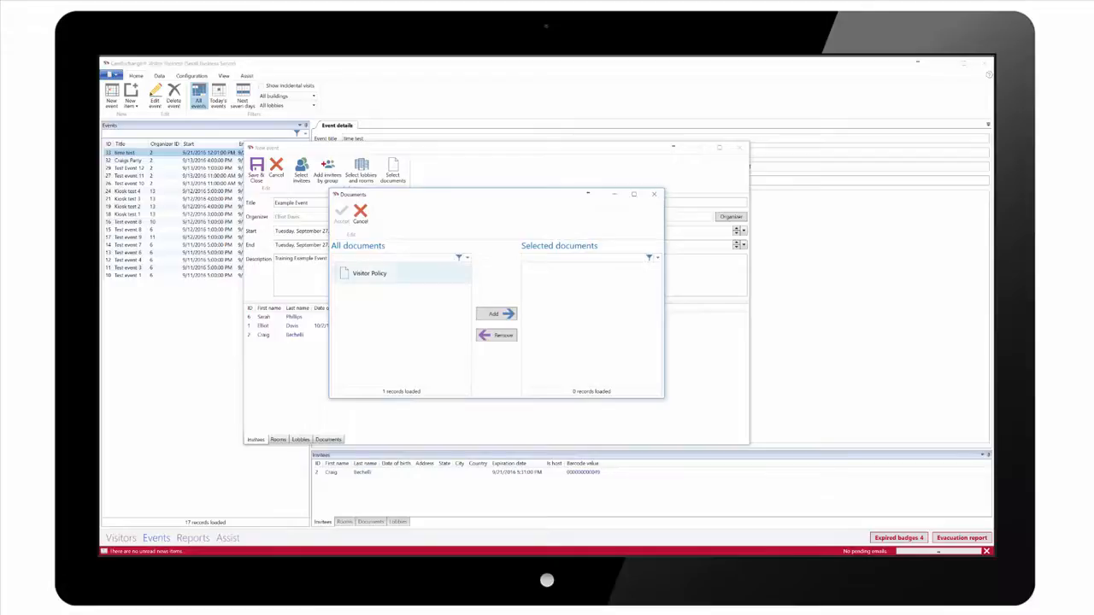
{"action": "left_click", "coordinate": [369, 273]}
{"action": "left_click", "coordinate": [496, 314]}
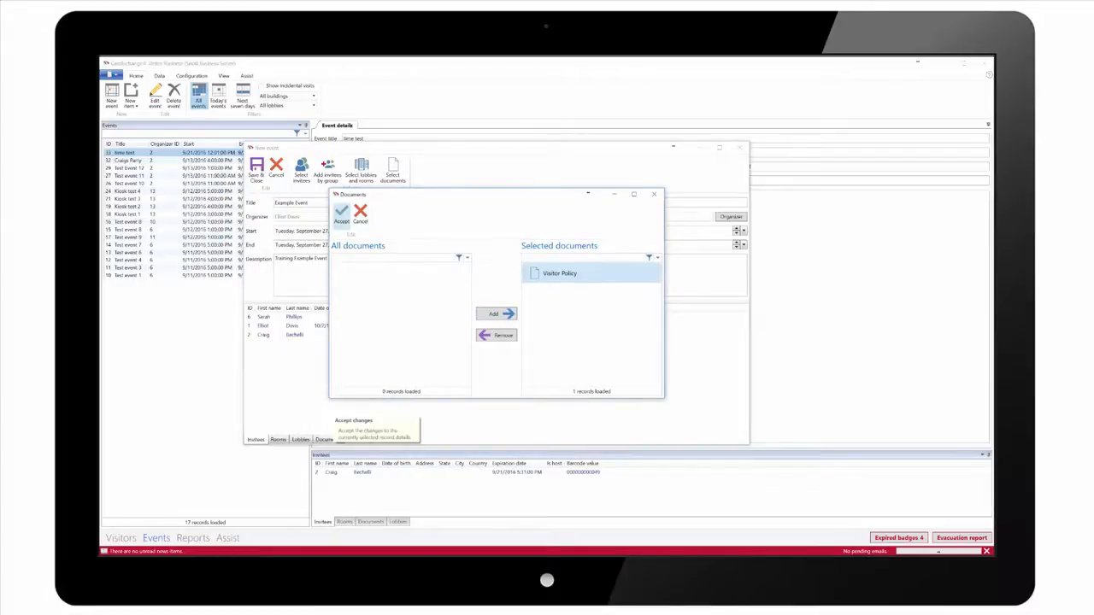
{"action": "left_click", "coordinate": [341, 213]}
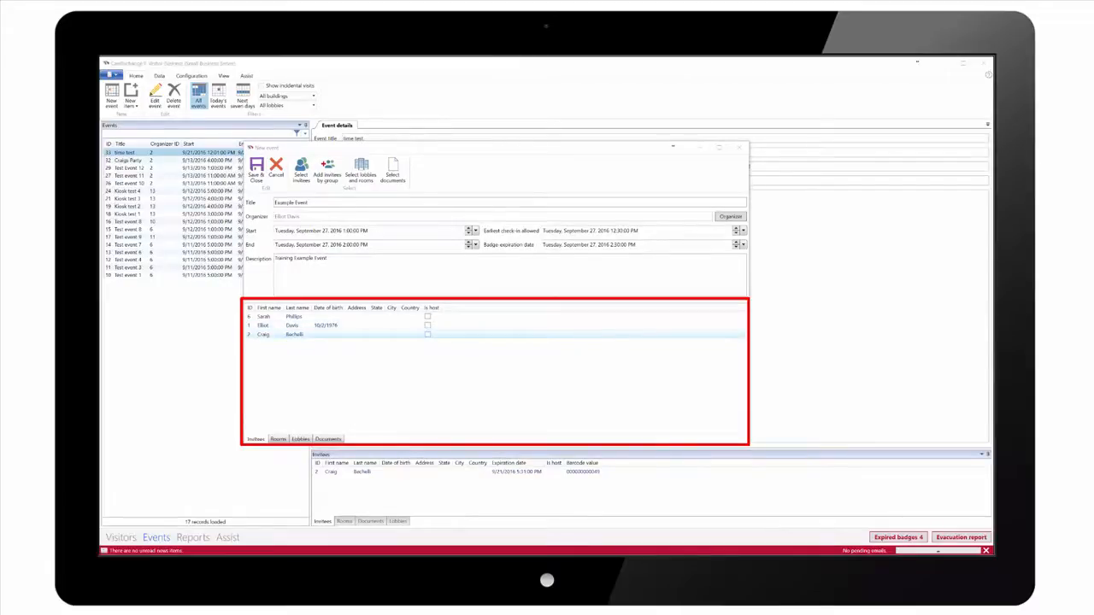
Mark the organizer as host in the invitee list and review the event's rooms, lobbies and documents.
{"action": "left_click", "coordinate": [427, 326]}
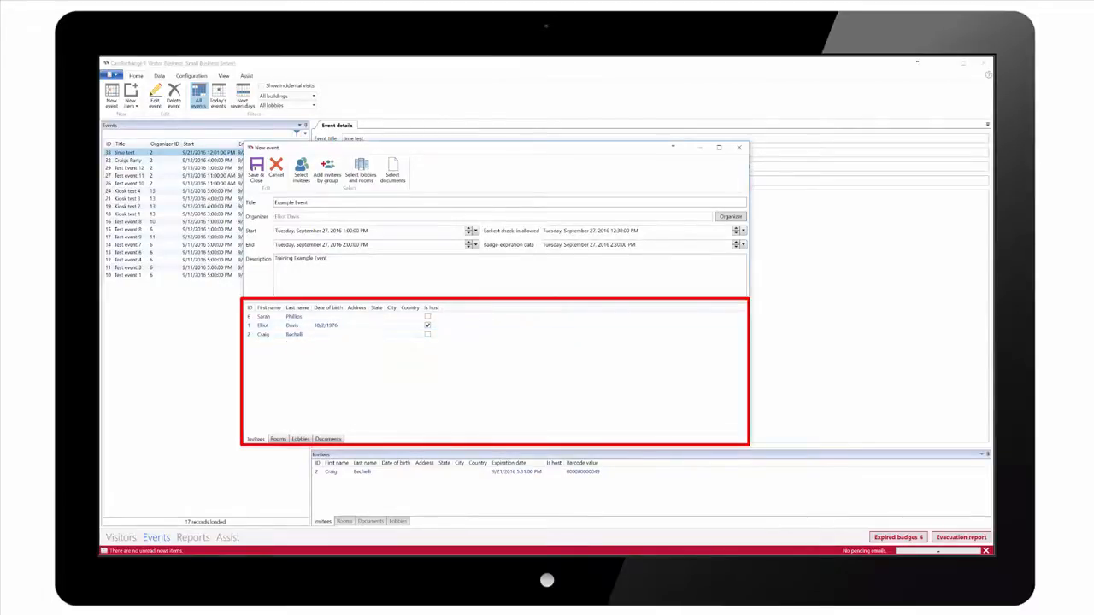
{"action": "left_click", "coordinate": [278, 439]}
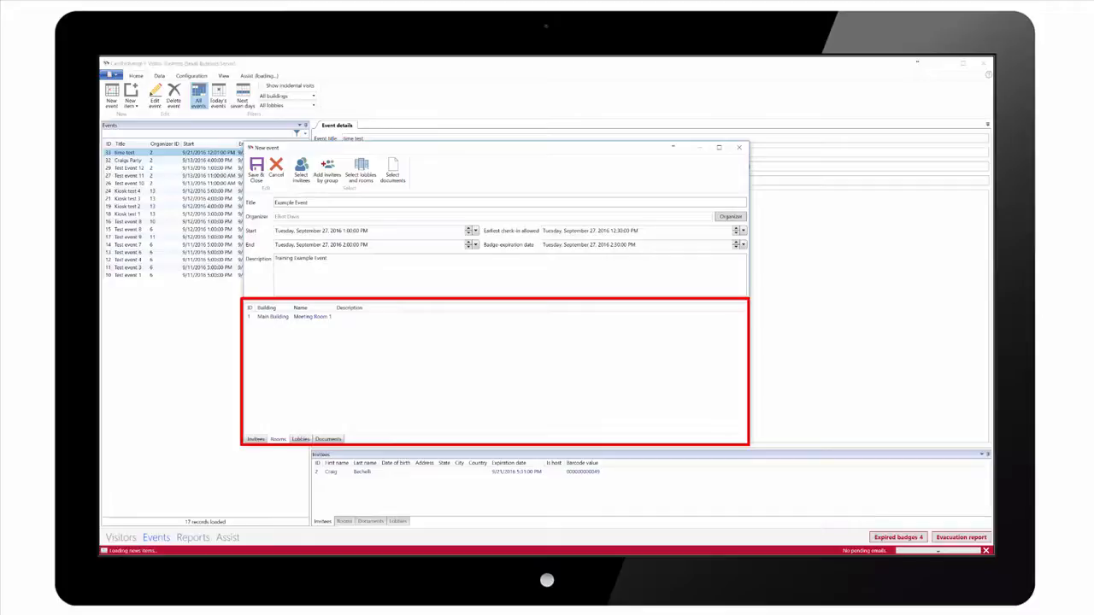
{"action": "left_click", "coordinate": [300, 439]}
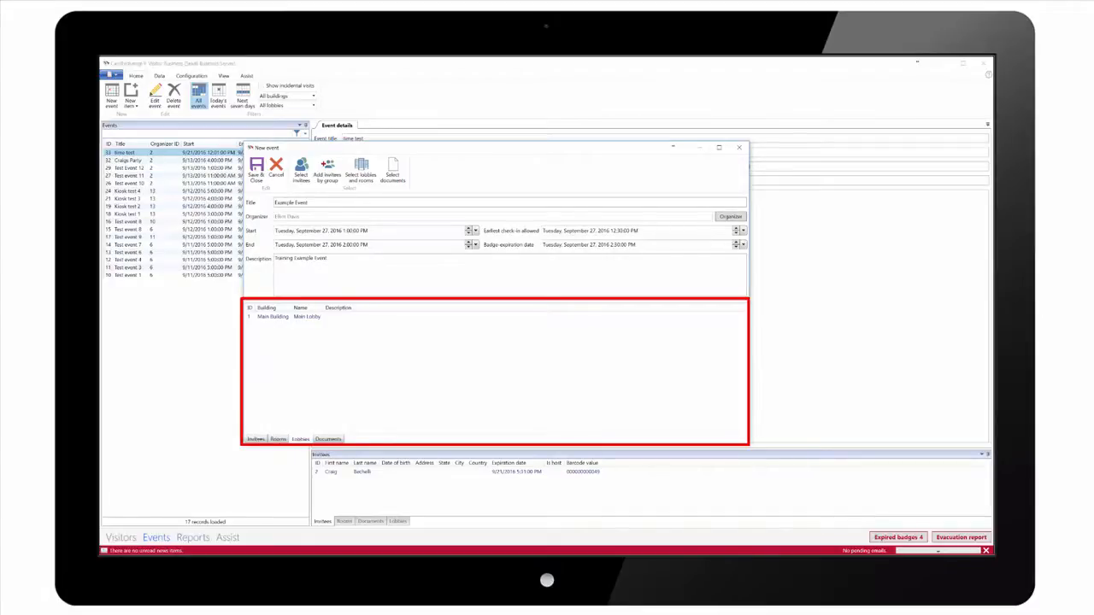
{"action": "left_click", "coordinate": [329, 440]}
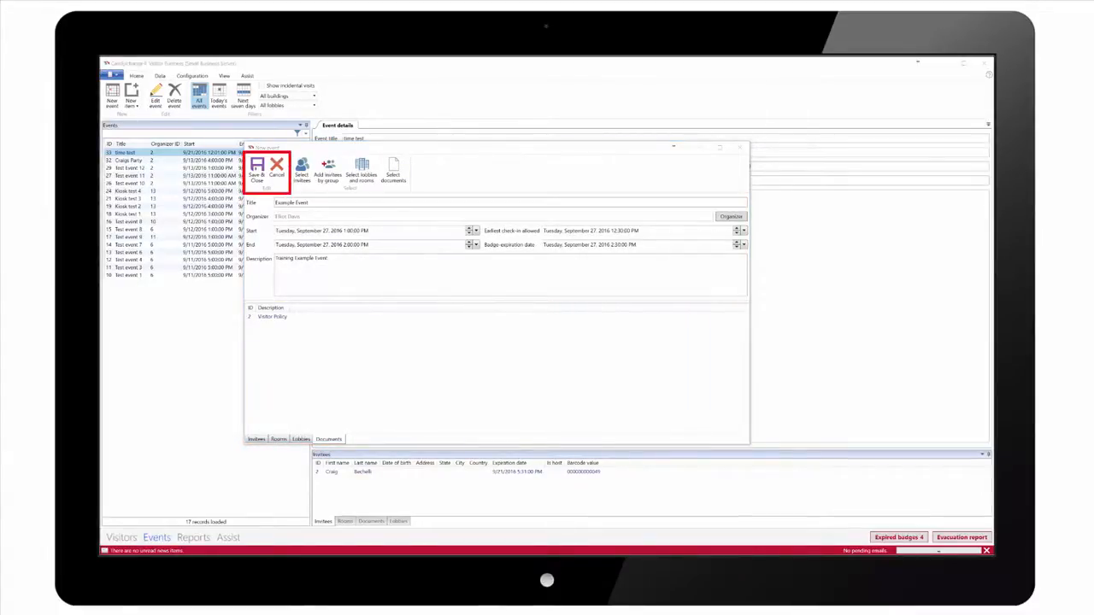
Save and close the event, sending an update e-mail to all invitees.
{"action": "left_click", "coordinate": [256, 170]}
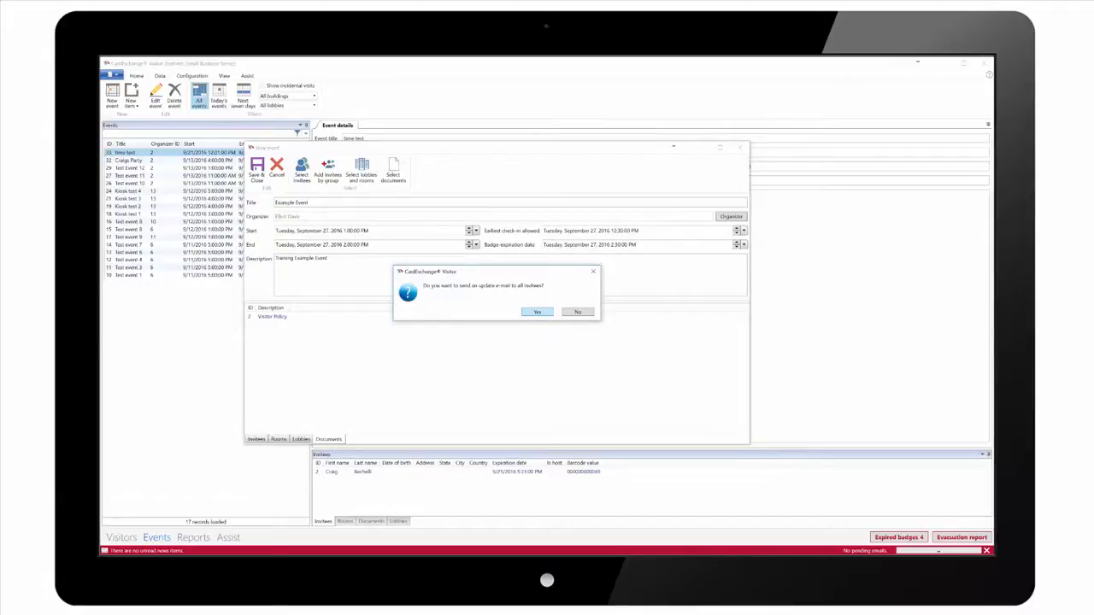
{"action": "left_click", "coordinate": [537, 312]}
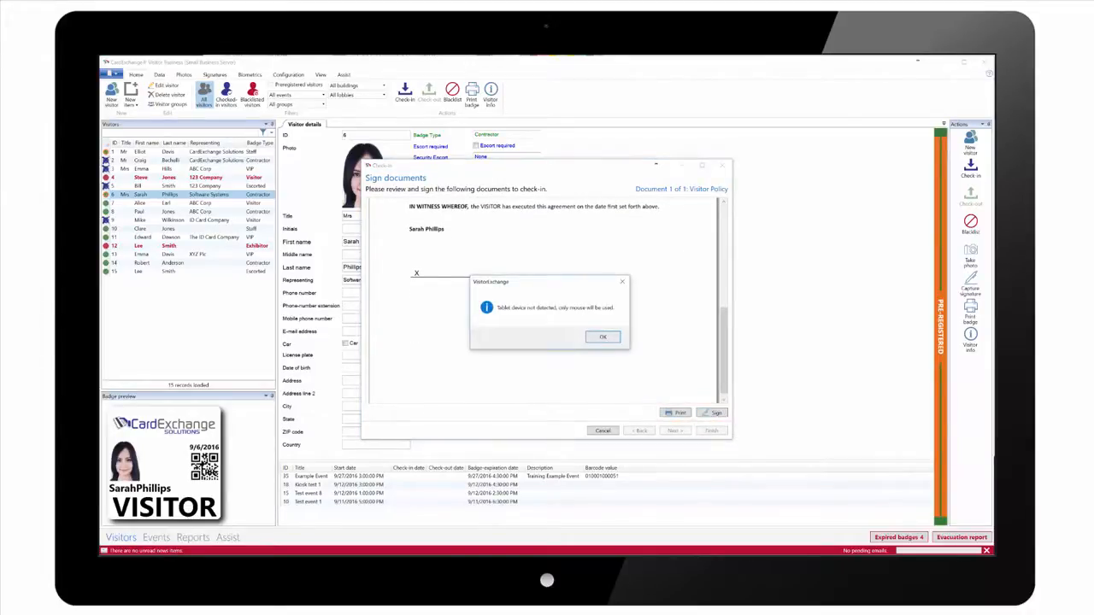
Sign the Visitor Policy with a freehand signature for the invited contractor and finish the check-in.
{"action": "left_click", "coordinate": [602, 337]}
{"action": "left_click_drag", "start_coordinate": [473, 296], "coordinate": [561, 297]}
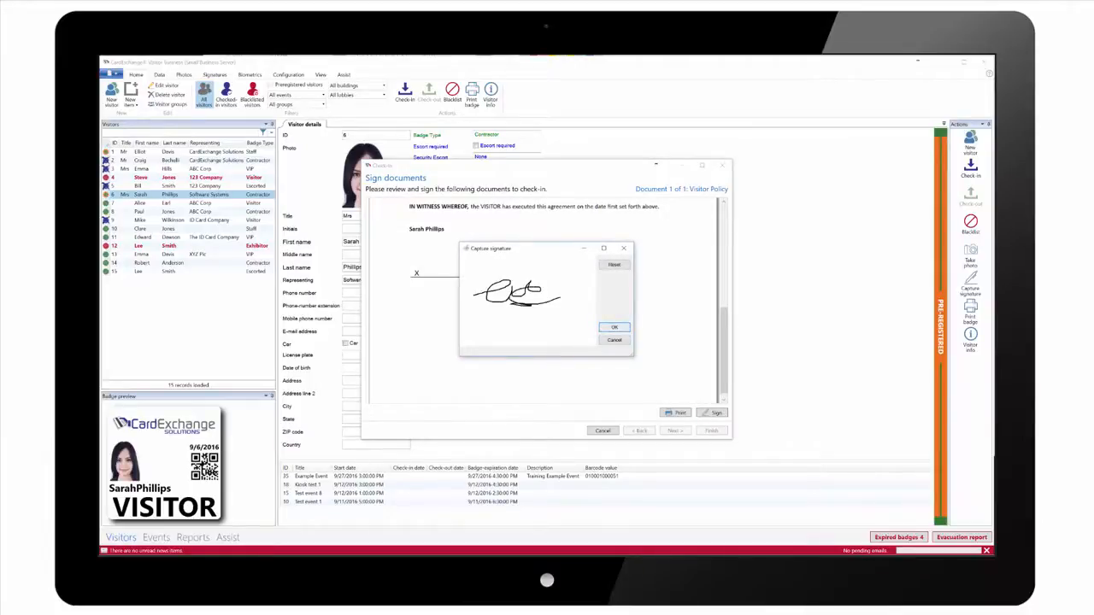
{"action": "left_click", "coordinate": [614, 327]}
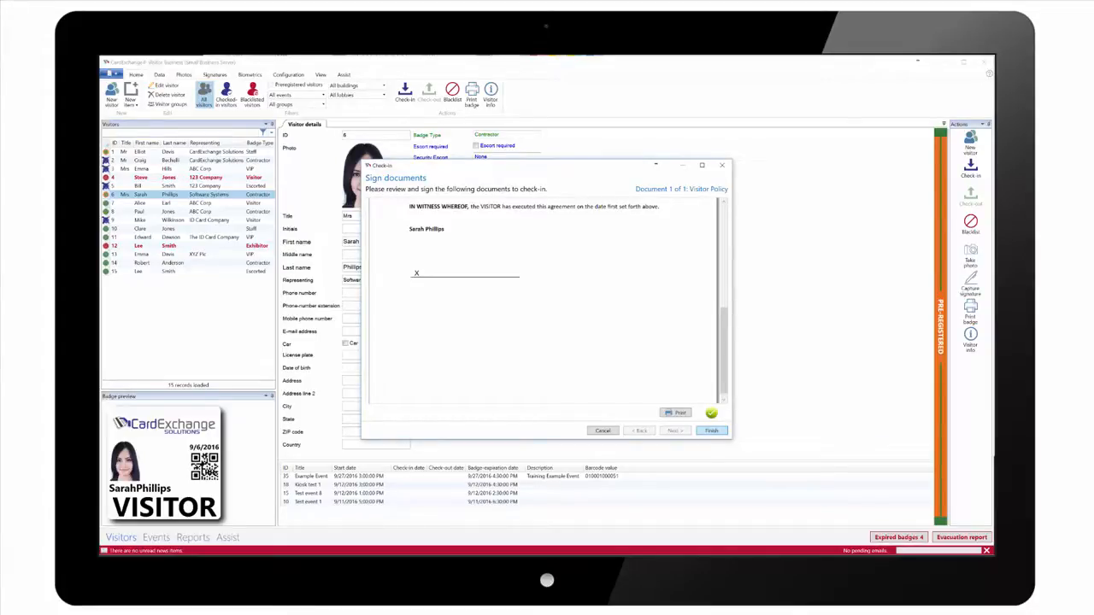
{"action": "left_click", "coordinate": [711, 430]}
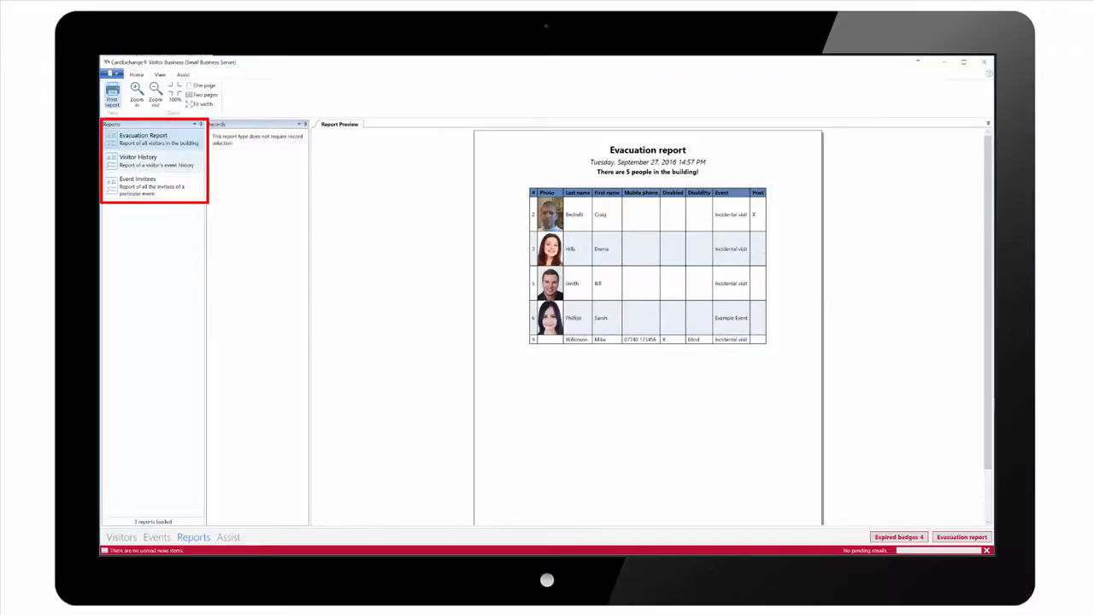
View the Visitor History report for the checked-in contractor and select Example Event for the Event Invitees report.
{"action": "left_click", "coordinate": [154, 161]}
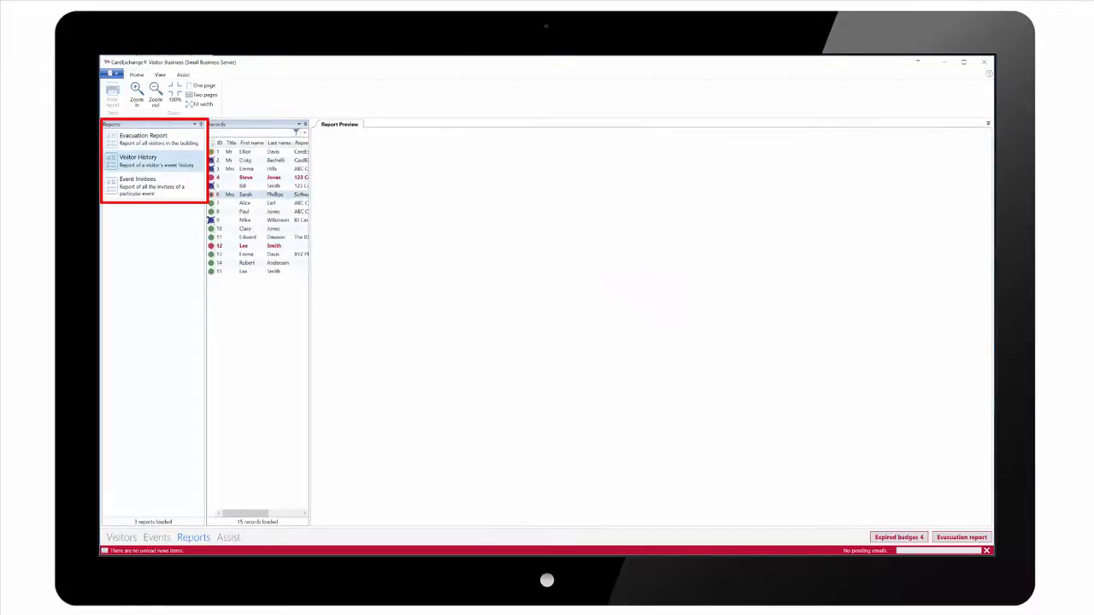
{"action": "left_click", "coordinate": [251, 195]}
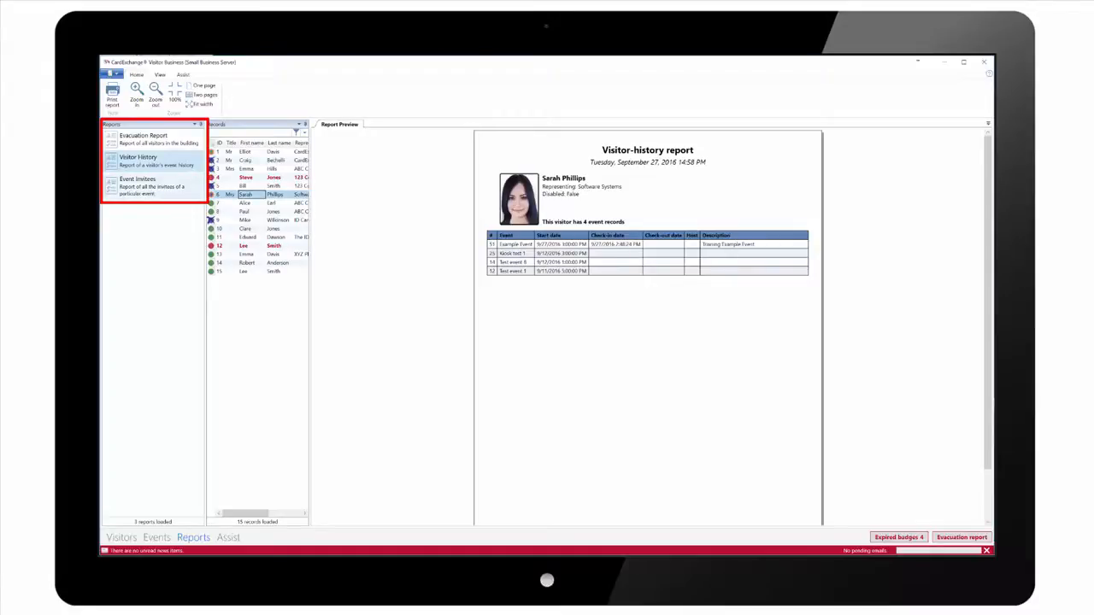
{"action": "left_click", "coordinate": [154, 186]}
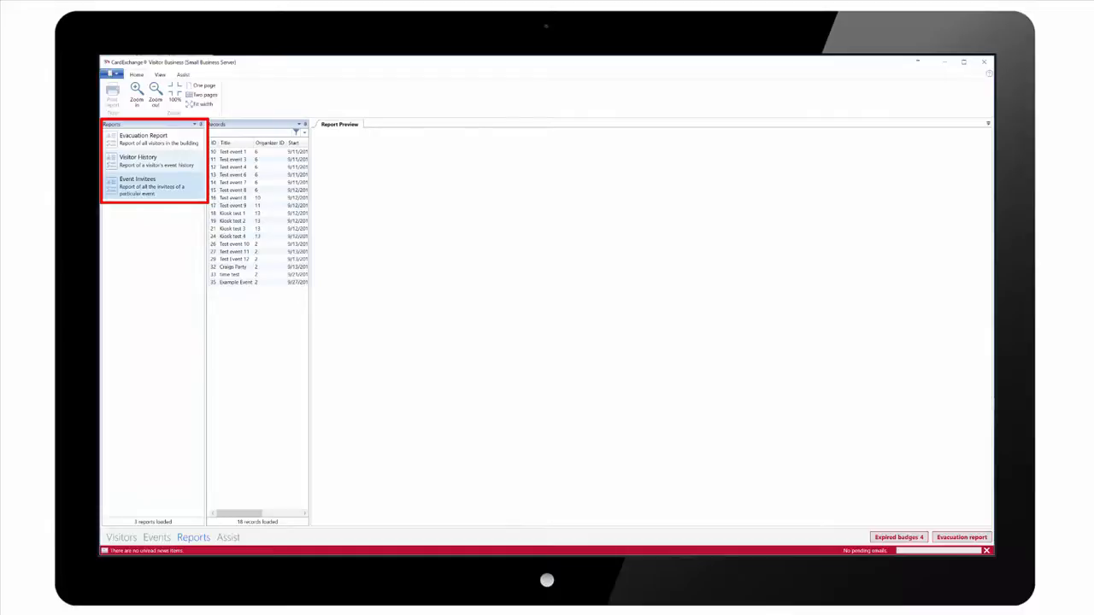
{"action": "left_click", "coordinate": [236, 282]}
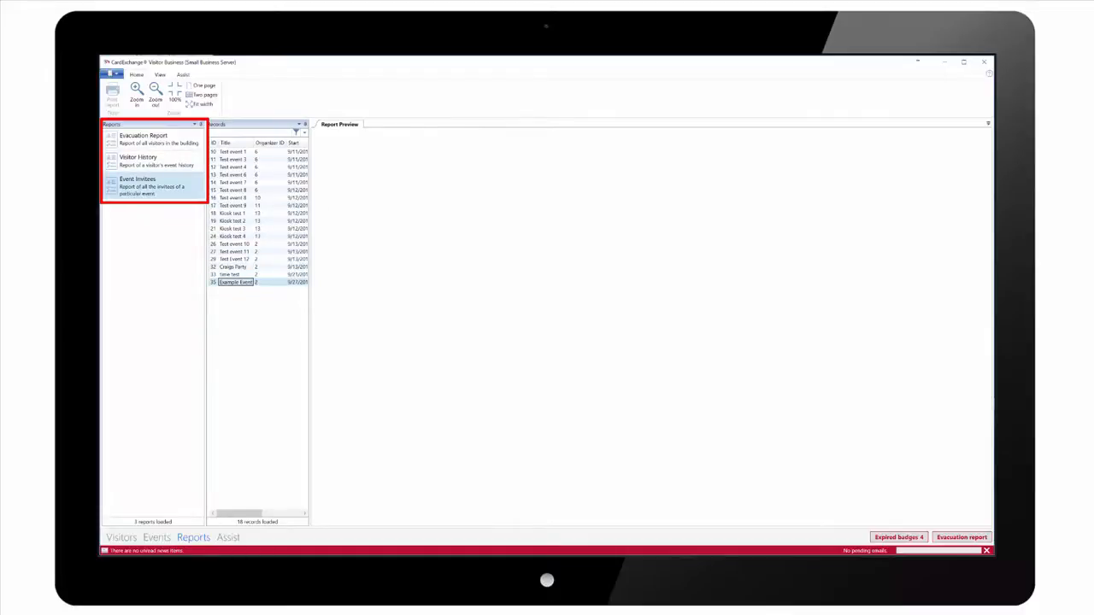